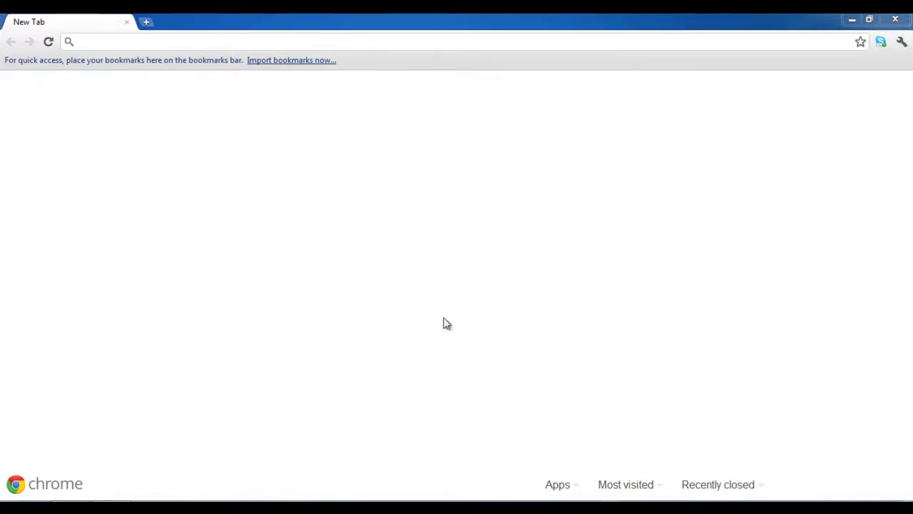
pyautogui.write('www.flickr.com')
pyautogui.press('Return')
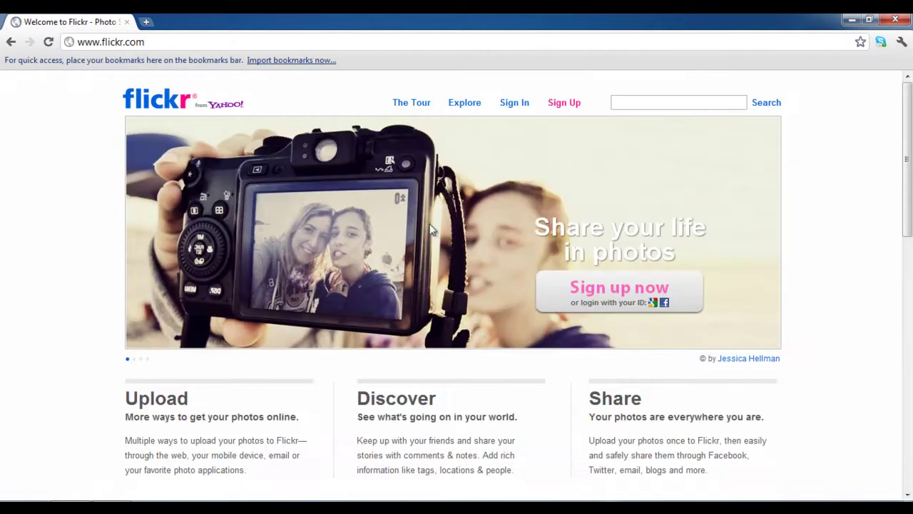
# Sign up by signing in with the Yahoo ID and password, declining to save the password.
pyautogui.click(559, 105)
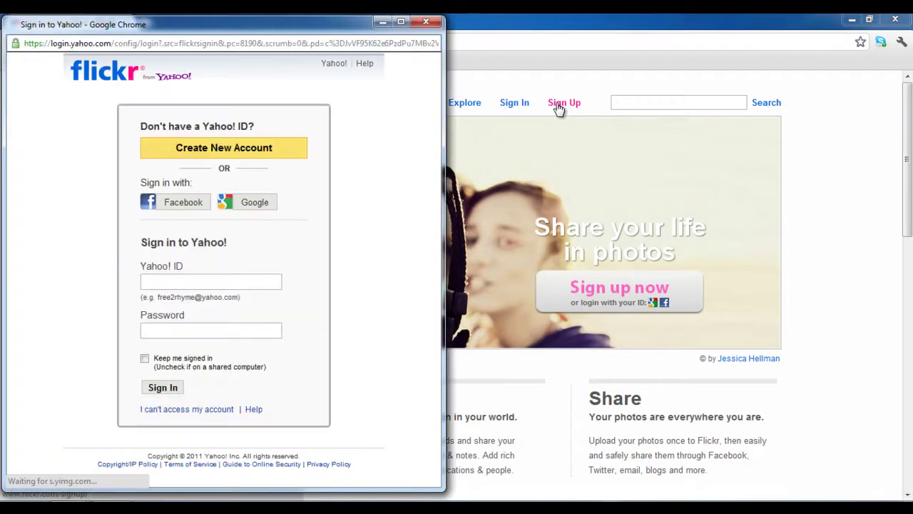
pyautogui.click(193, 279)
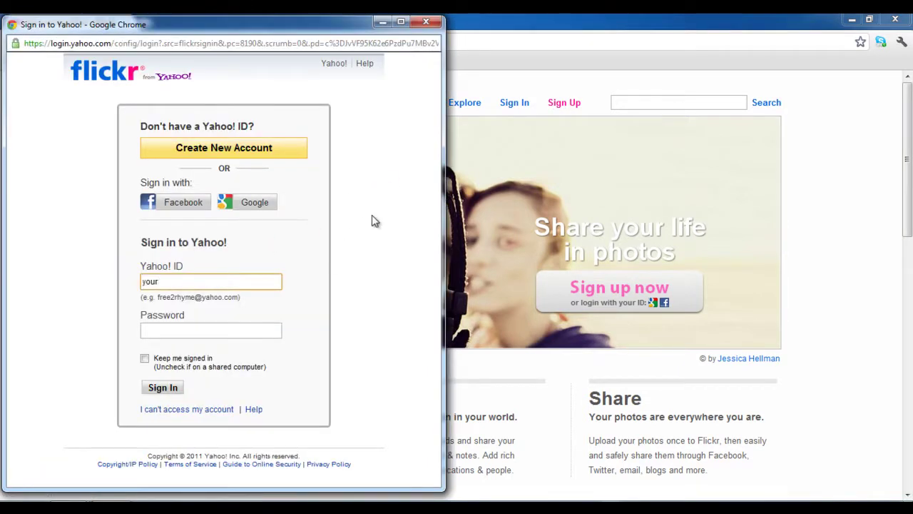
pyautogui.write('your_name123@ymail.com')
pyautogui.press('Tab')
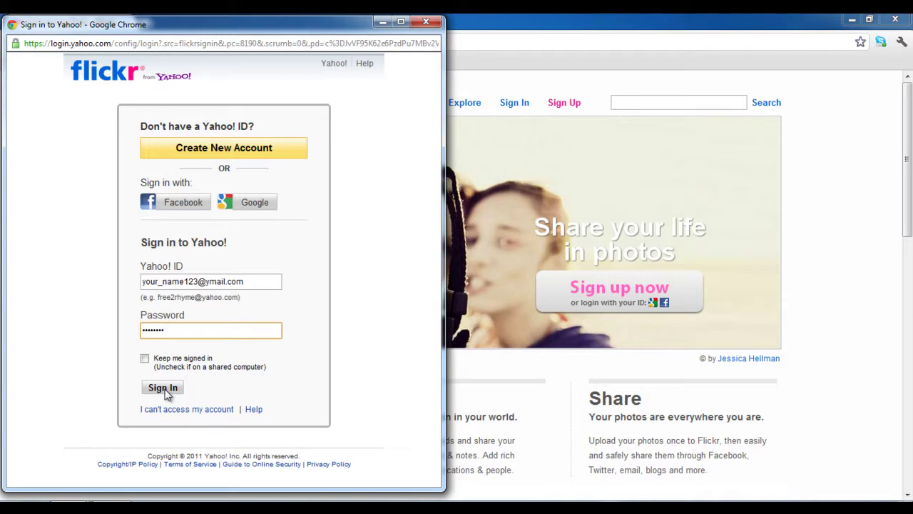
pyautogui.click(164, 390)
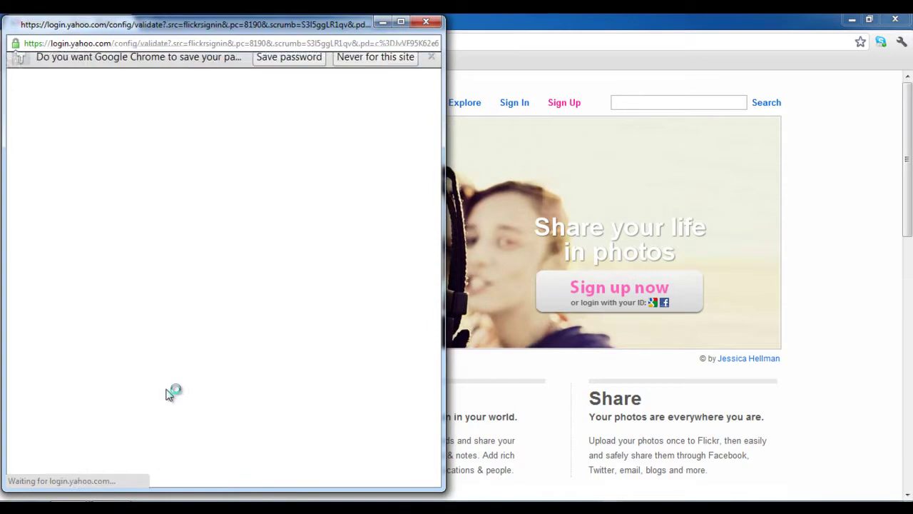
pyautogui.click(375, 67)
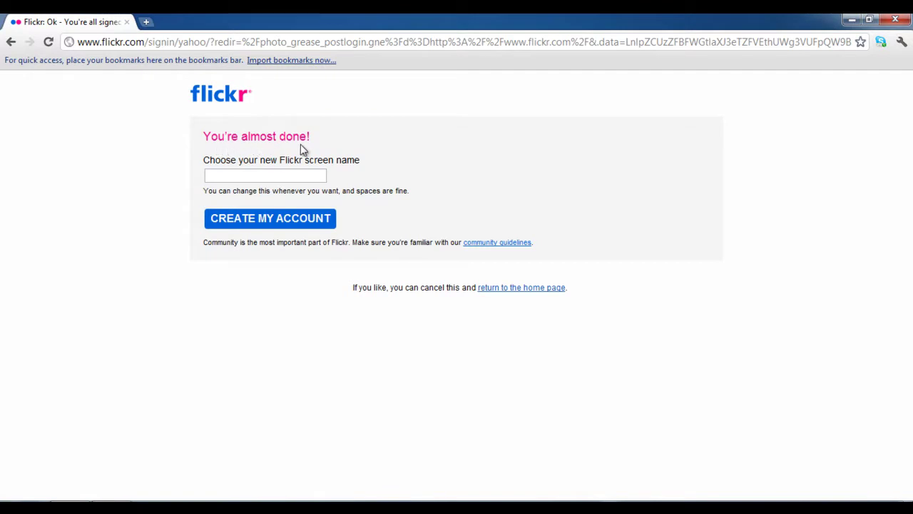
# Enter a new screen name and create the Flickr account.
pyautogui.click(252, 171)
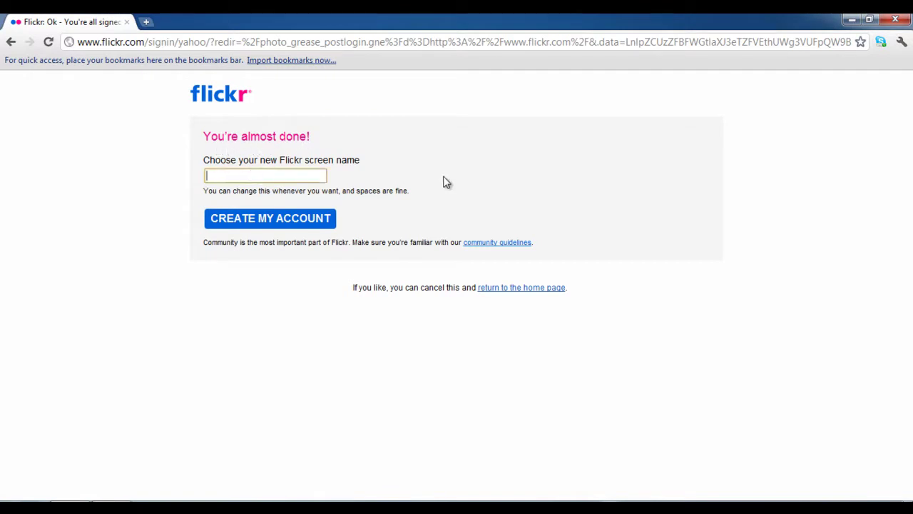
pyautogui.write('Your_name123')
pyautogui.click(279, 224)
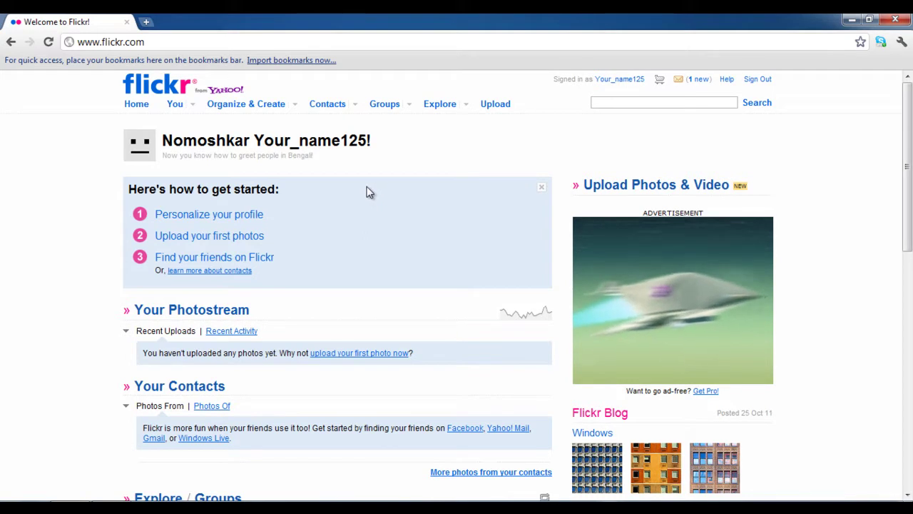
# Begin Personalize your profile setup and preview a custom Flickr URL alias.
pyautogui.click(213, 216)
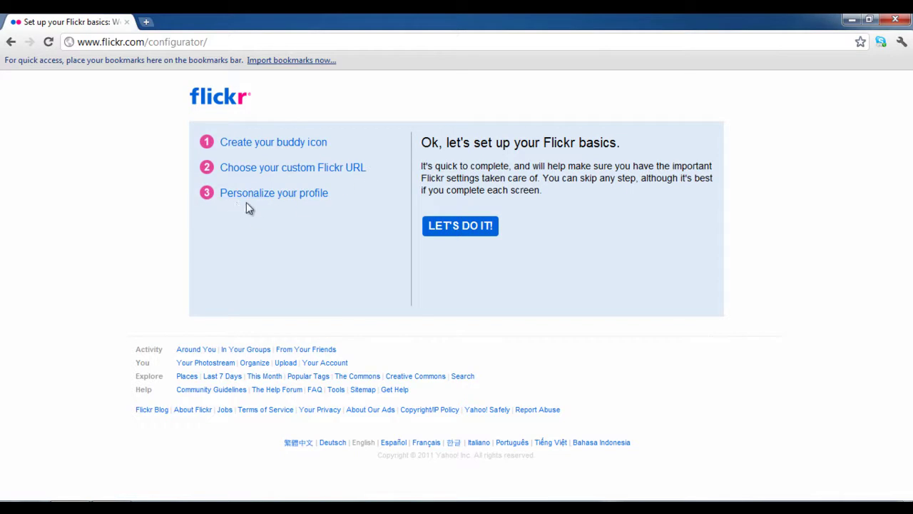
pyautogui.click(451, 228)
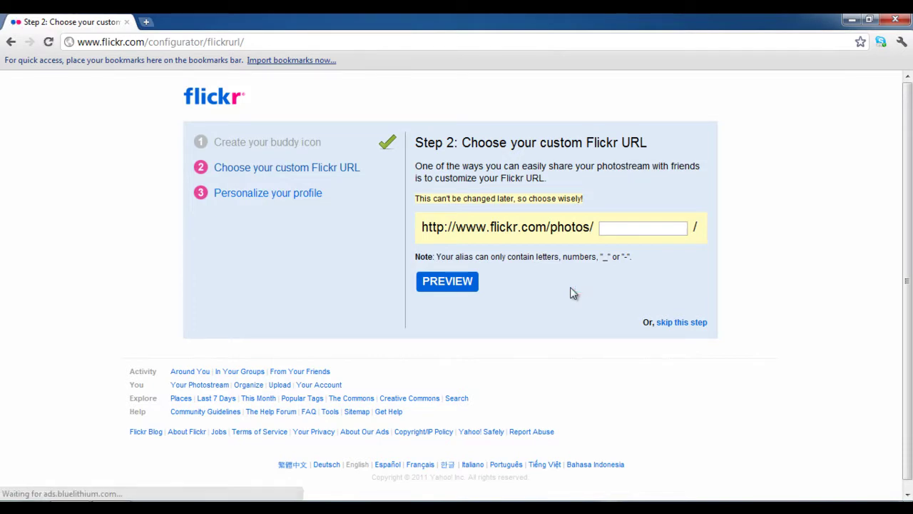
pyautogui.click(605, 229)
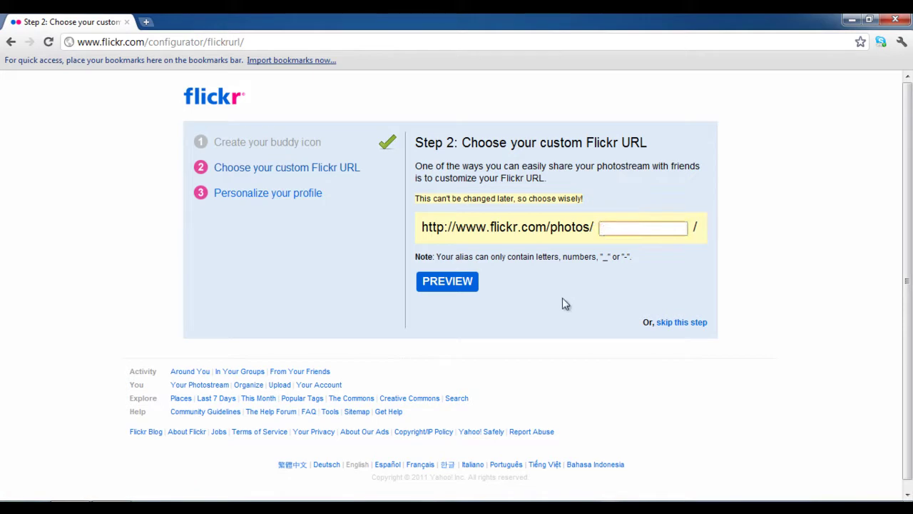
pyautogui.write('yourname')
pyautogui.click(448, 283)
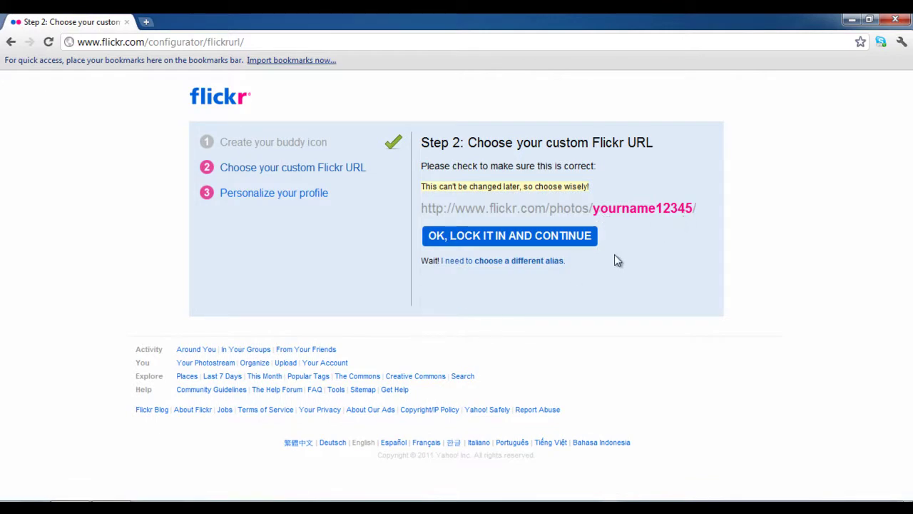
# Lock in the custom URL and enter the first and last name.
pyautogui.click(488, 240)
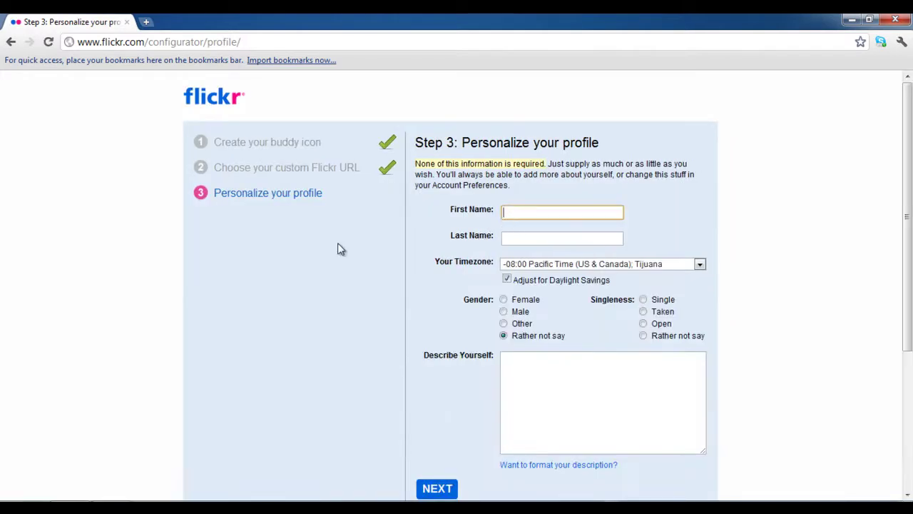
pyautogui.write('First Name')
pyautogui.press('Tab')
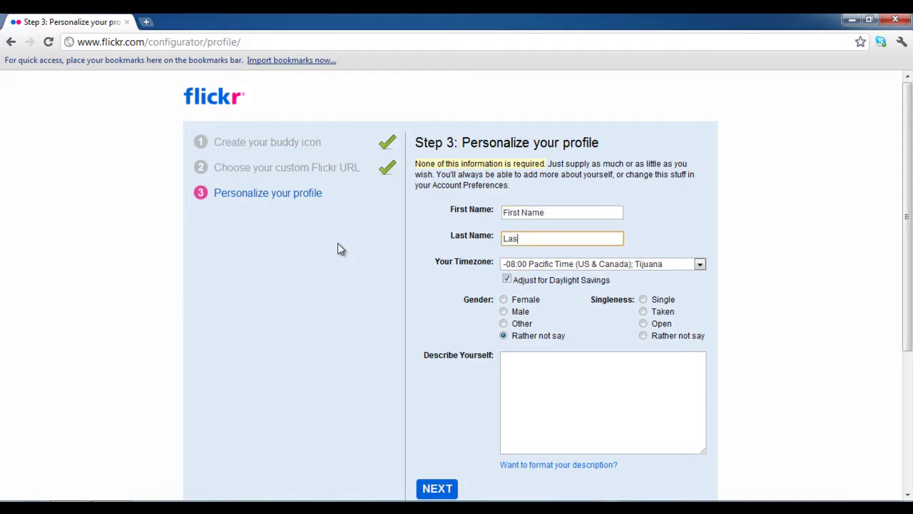
pyautogui.write('Last Name')
pyautogui.press('Tab')
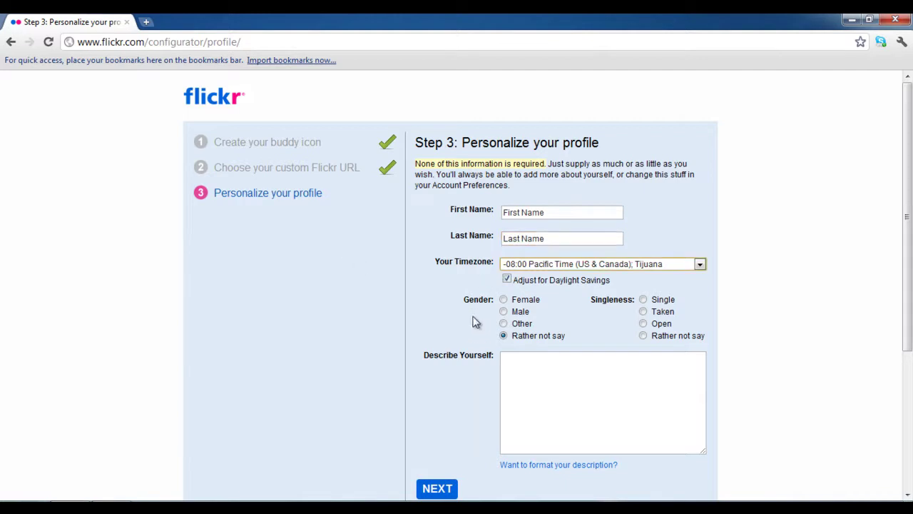
# Set both gender and singleness to Rather not say.
pyautogui.click(503, 299)
pyautogui.click(503, 312)
pyautogui.click(504, 323)
pyautogui.click(503, 335)
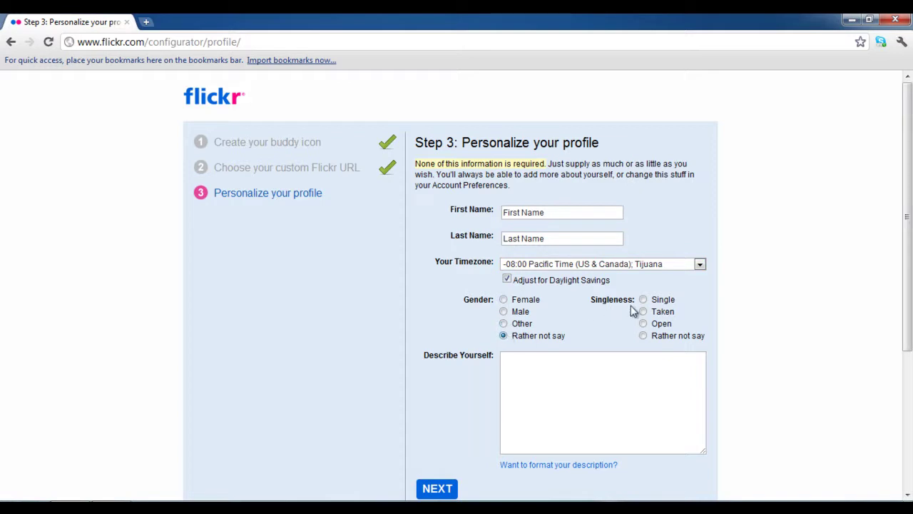
pyautogui.click(645, 339)
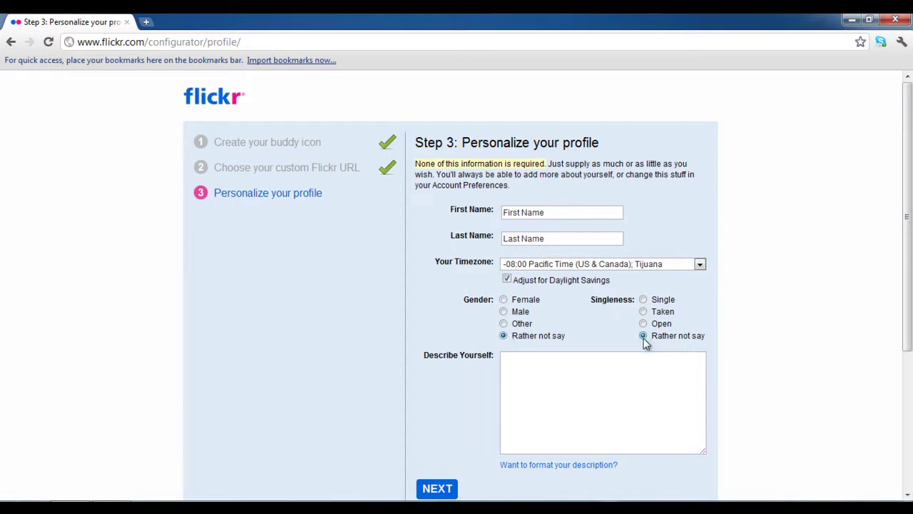
# Describe yourself as 'Write anything useful here.' and submit the profile.
pyautogui.click(562, 363)
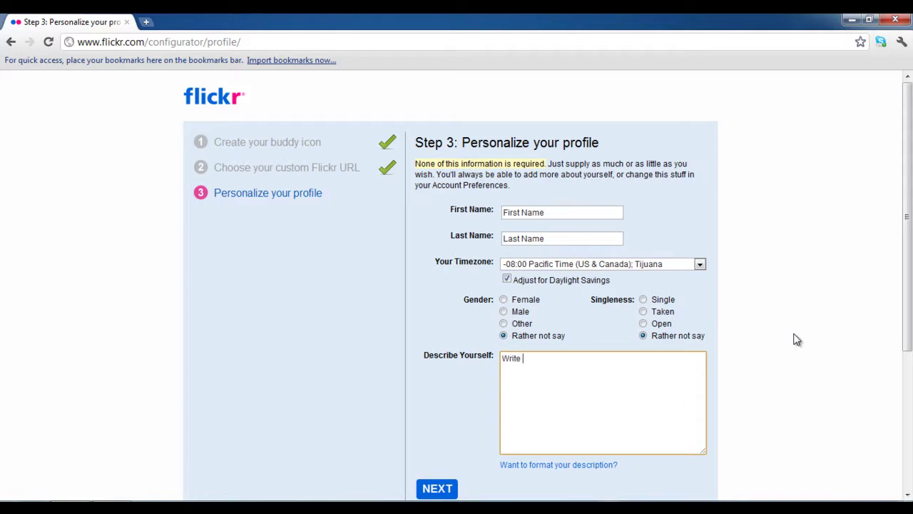
pyautogui.write('Write anything useful here.')
pyautogui.moveTo(910, 258); pyautogui.dragTo(910, 324)
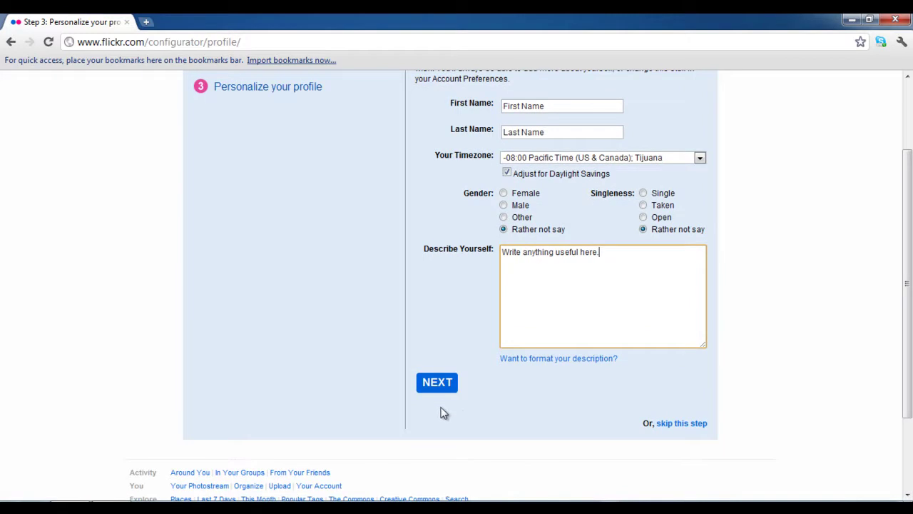
pyautogui.click(438, 384)
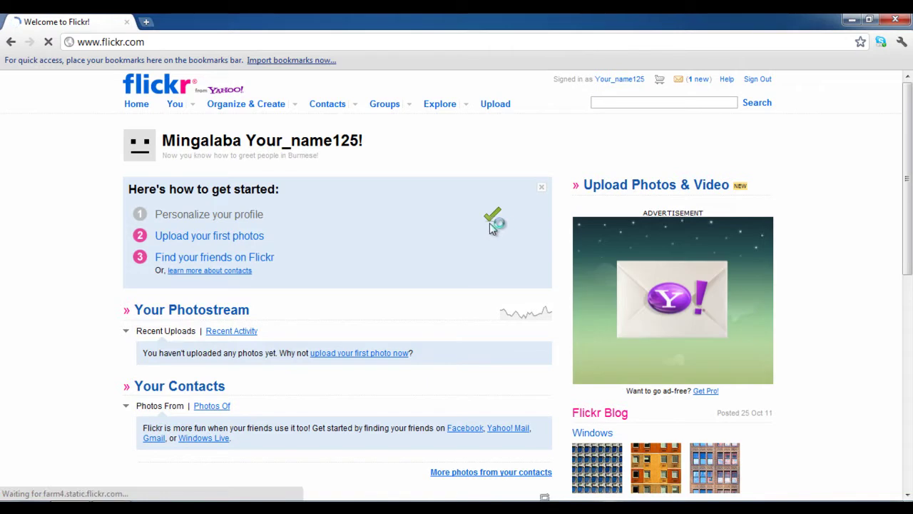
# Go to Upload your first photos and choose Choose photos and videos.
pyautogui.tripleClick(210, 241)
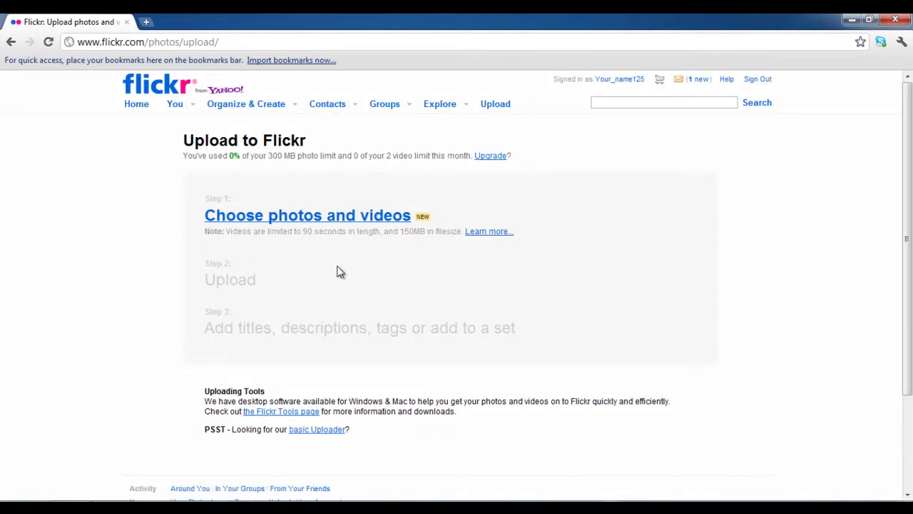
pyautogui.click(326, 226)
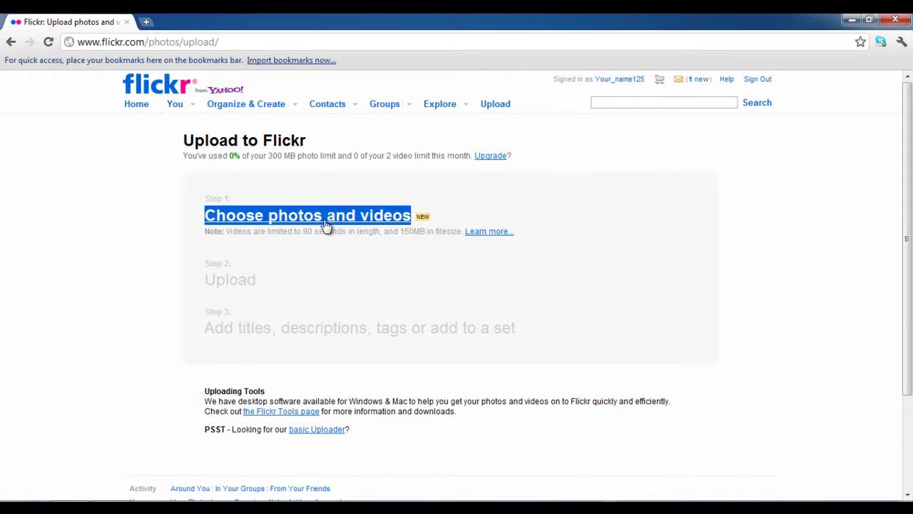
# Pick Koala.jpg, then add Lighthouse.jpg via Add More, queuing both for upload.
pyautogui.click(324, 222)
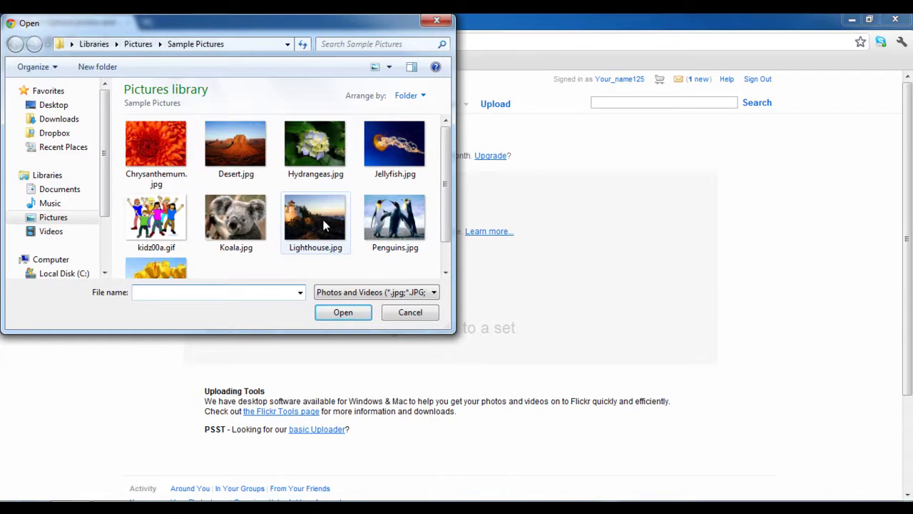
pyautogui.click(257, 220)
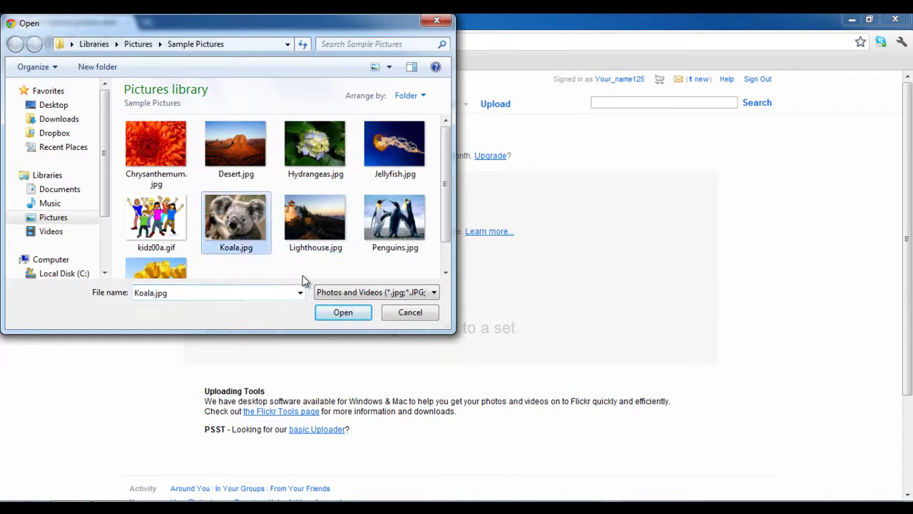
pyautogui.click(334, 312)
pyautogui.click(255, 351)
pyautogui.click(315, 245)
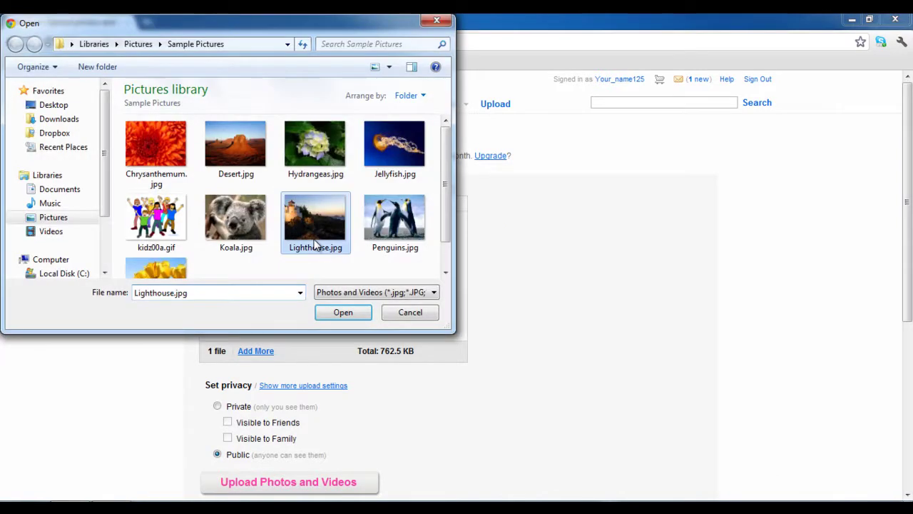
pyautogui.click(341, 312)
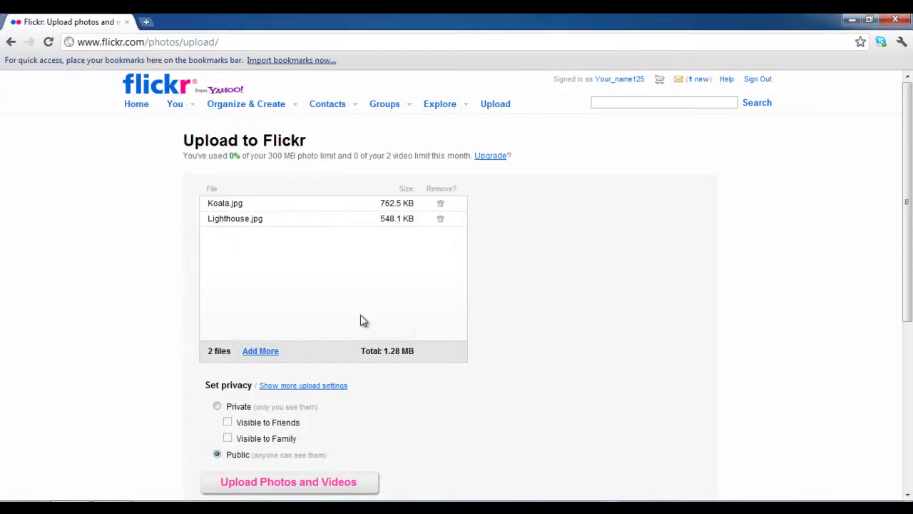
# Upload Koala.jpg and Lighthouse.jpg publicly and return home once finished.
pyautogui.moveTo(911, 181); pyautogui.dragTo(911, 244)
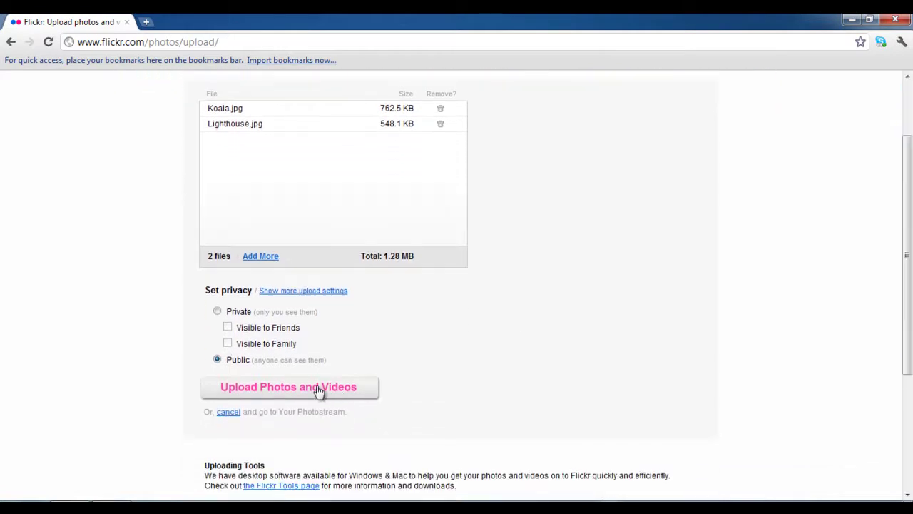
pyautogui.click(275, 389)
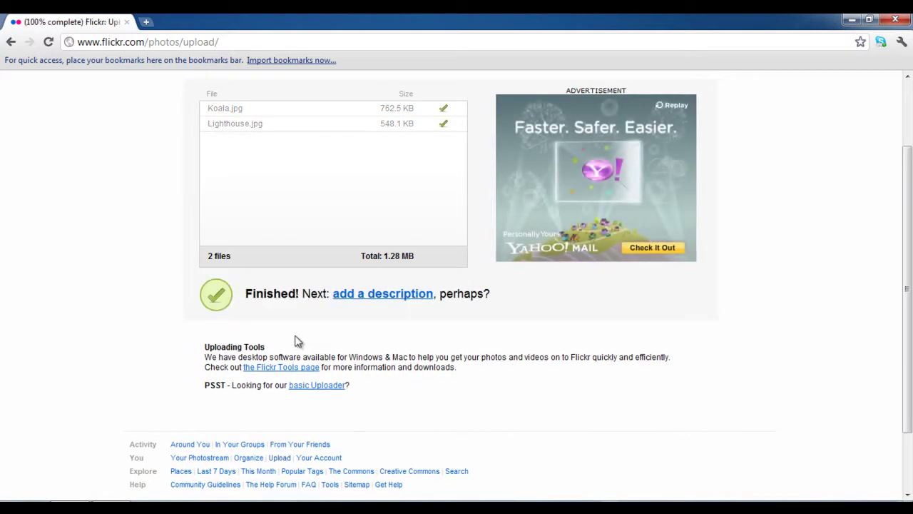
pyautogui.click(369, 305)
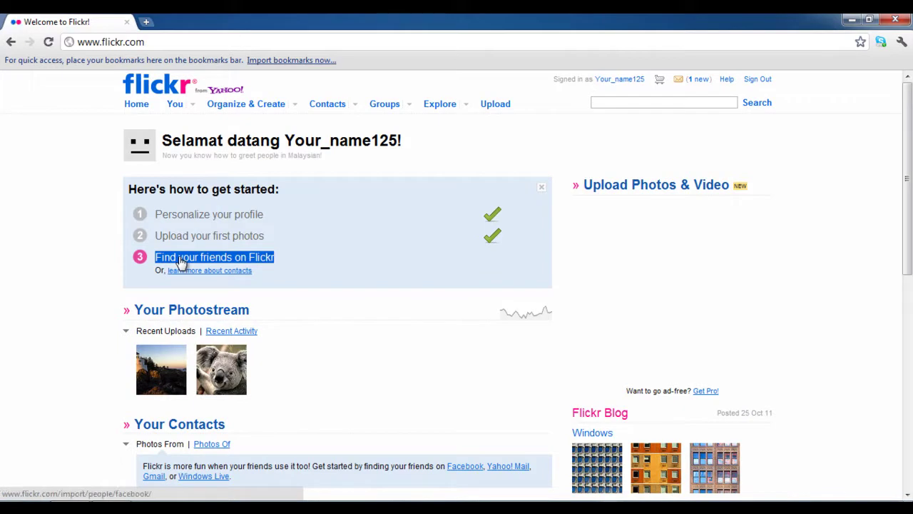
# On Find your friends, search people by the member's e-mail address.
pyautogui.click(181, 262)
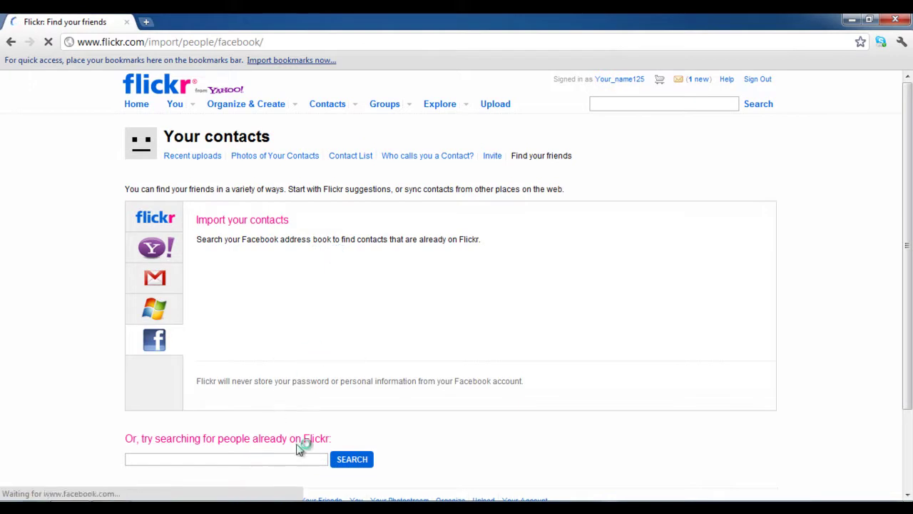
pyautogui.scroll(-3, 400, 292)
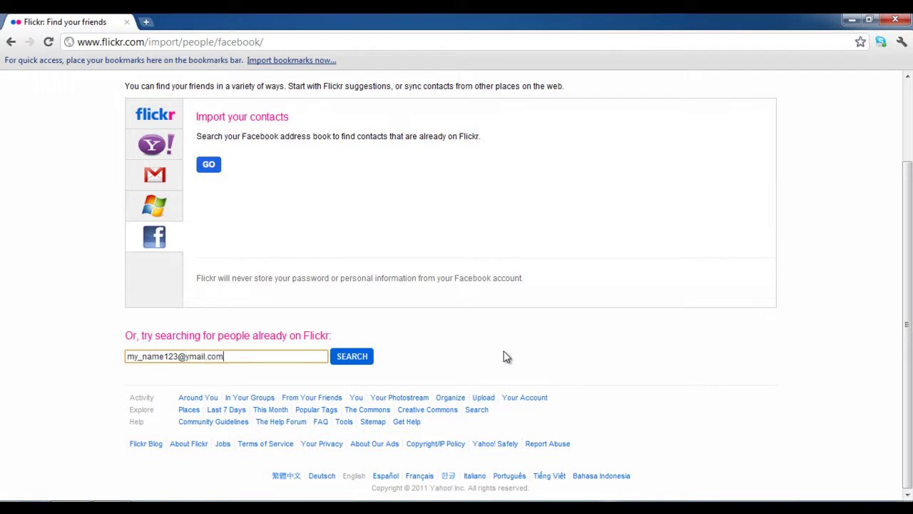
pyautogui.click(344, 364)
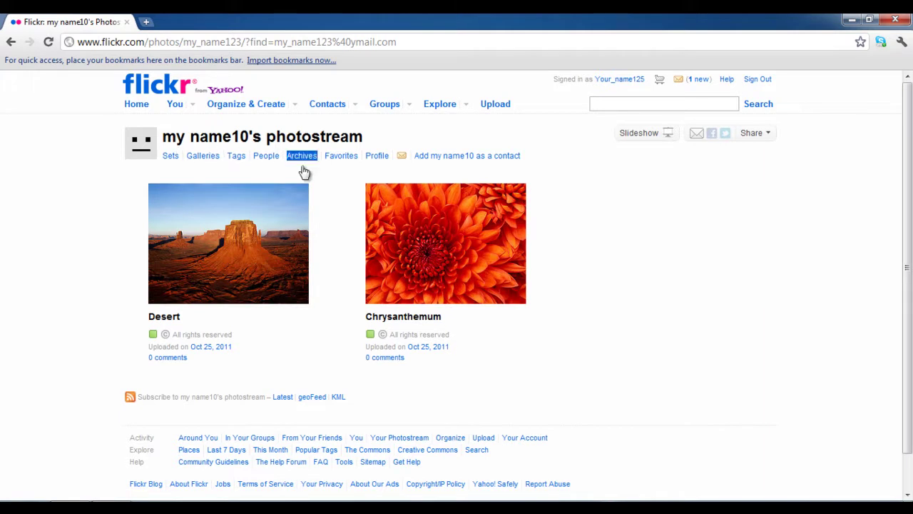
# Add the member as a contact with both Friend and Family ticked.
pyautogui.click(462, 159)
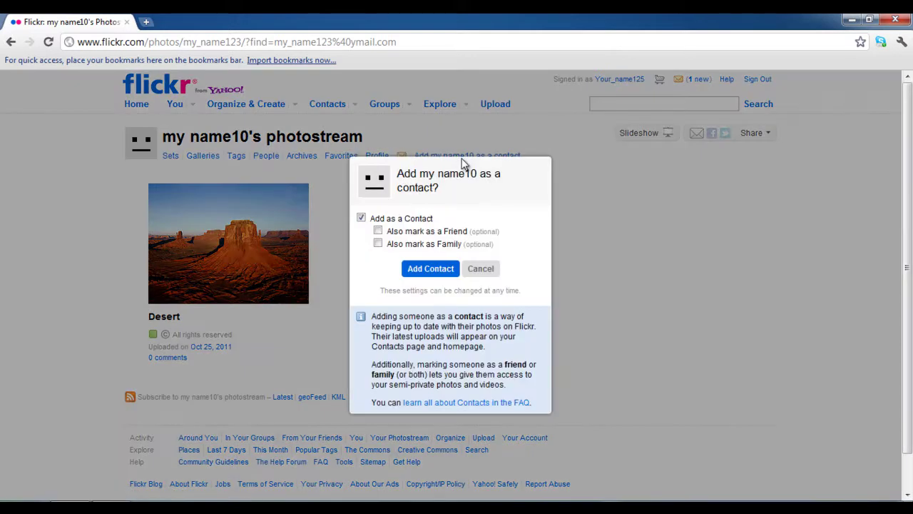
pyautogui.click(377, 230)
pyautogui.click(377, 244)
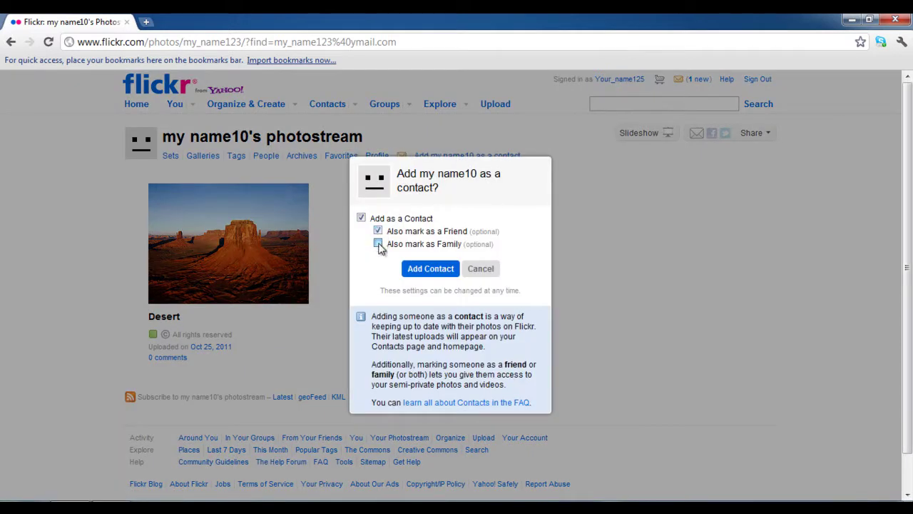
pyautogui.click(429, 270)
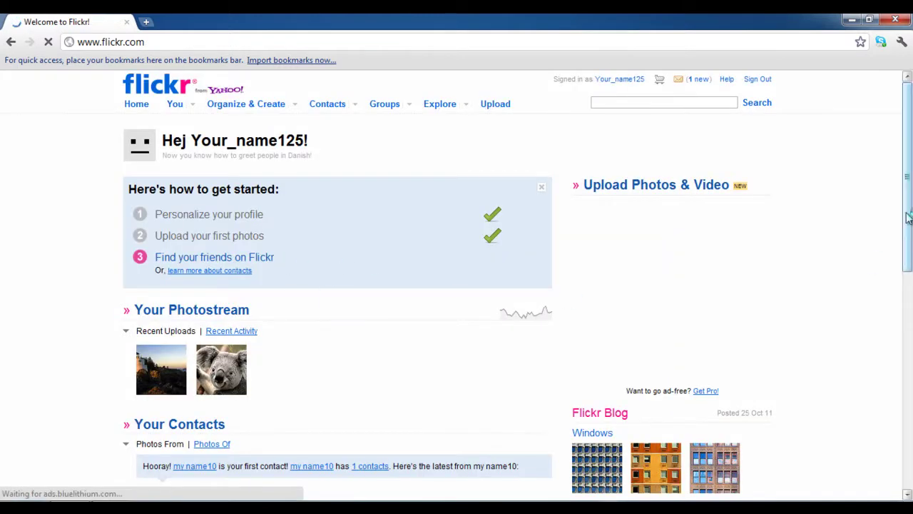
# Confirm the contact's two latest photos show under Your Contacts, then open the Organize & Create menu.
pyautogui.moveTo(909, 201); pyautogui.dragTo(876, 305)
pyautogui.tripleClick(151, 212)
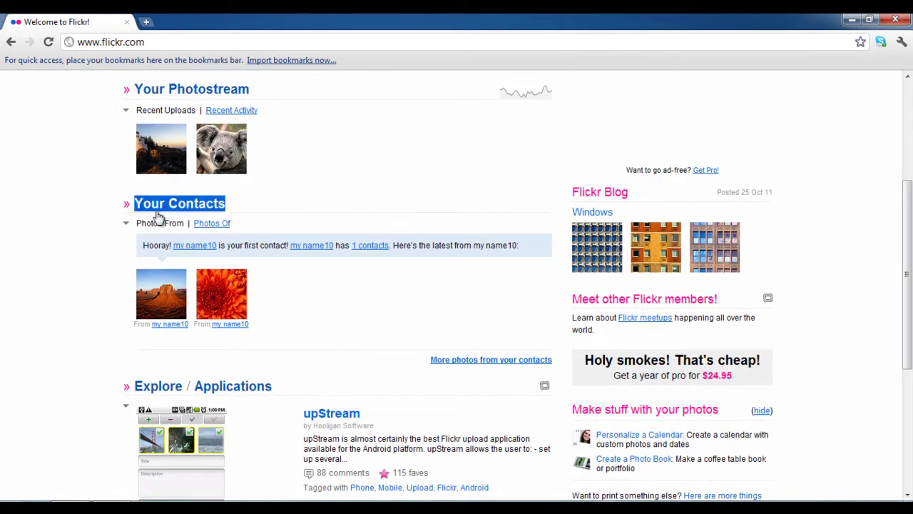
pyautogui.click(197, 215)
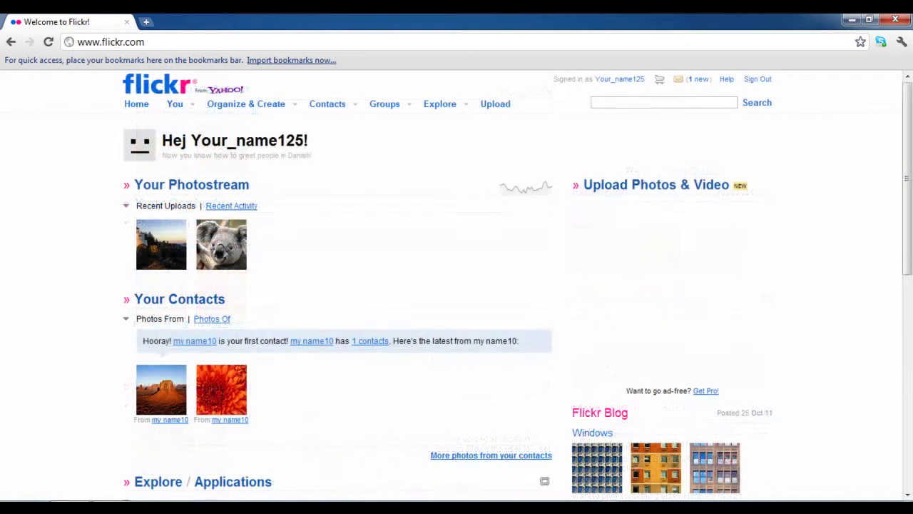
pyautogui.click(294, 105)
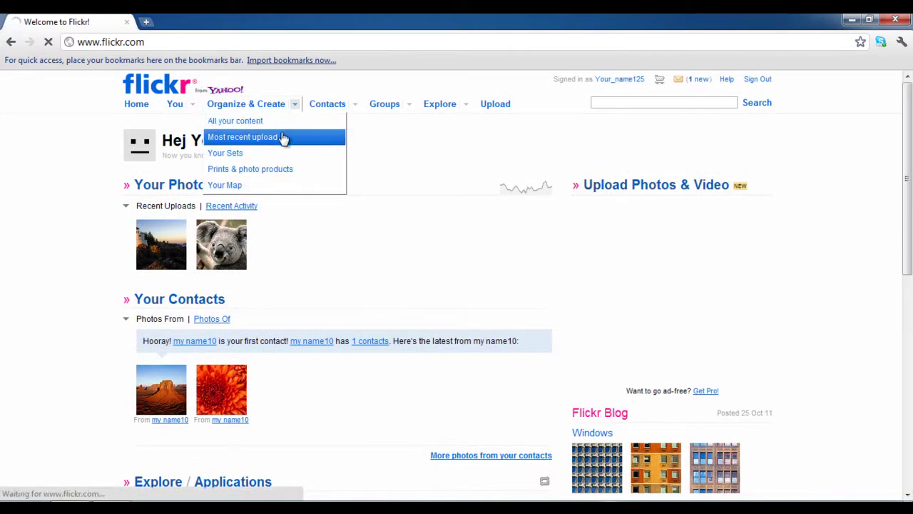
# Open the organizer on most recent uploads and add the Lighthouse photo to Batch Organize.
pyautogui.click(284, 139)
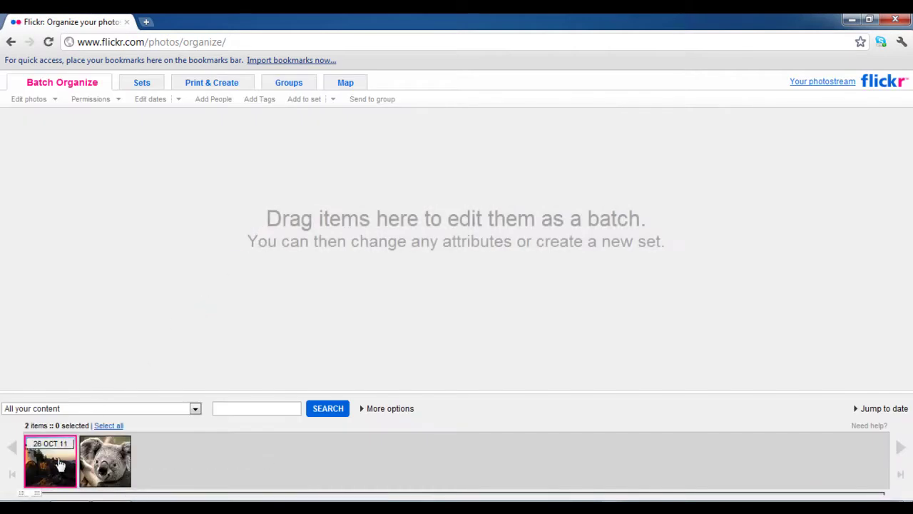
pyautogui.moveTo(57, 467); pyautogui.dragTo(61, 250)
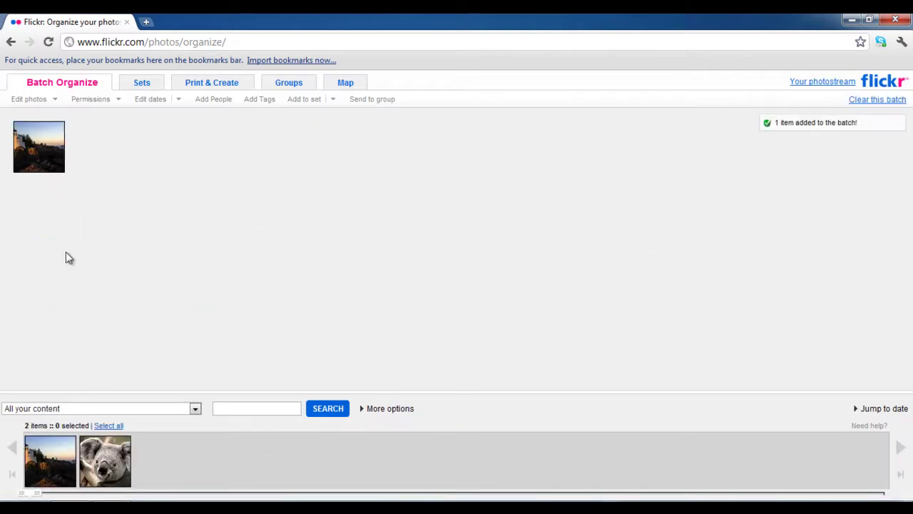
# Tag the new contact on the Lighthouse photo using their pasted e-mail and dismiss the confirmation.
pyautogui.click(214, 100)
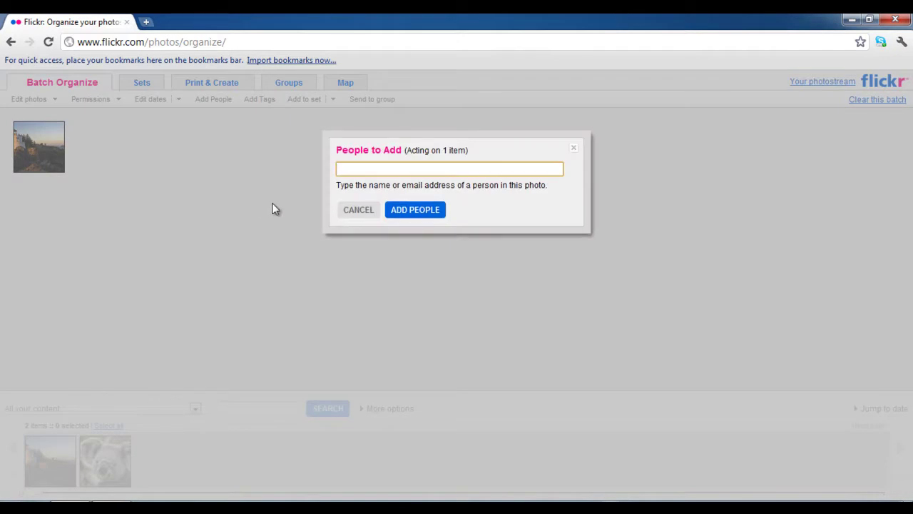
pyautogui.hotkey('ctrl', 'v')
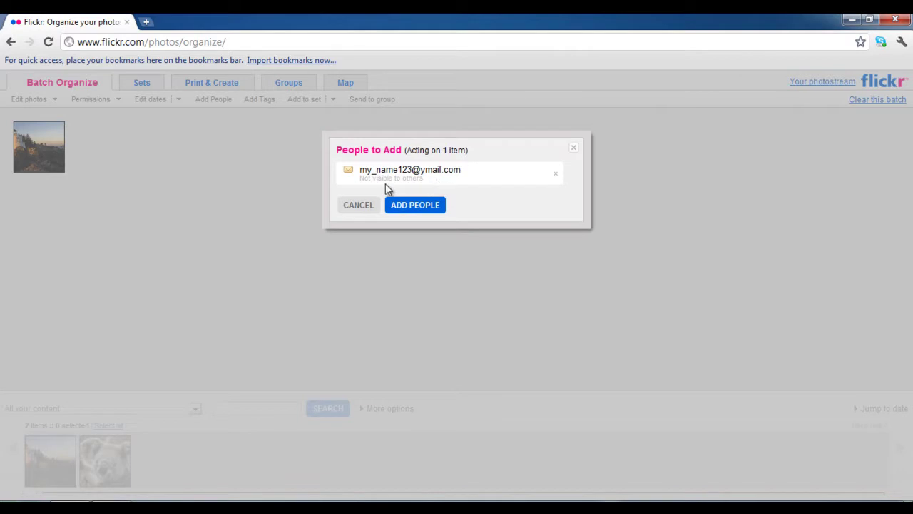
pyautogui.click(416, 207)
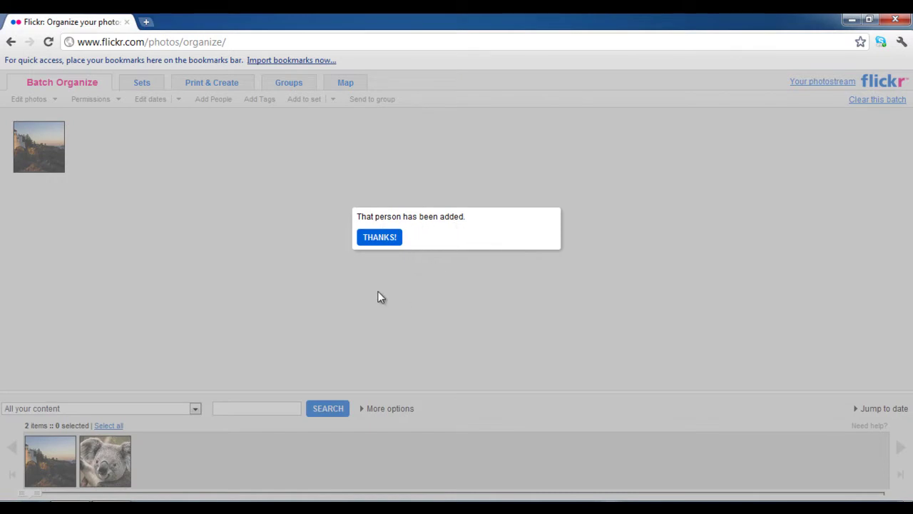
pyautogui.click(380, 239)
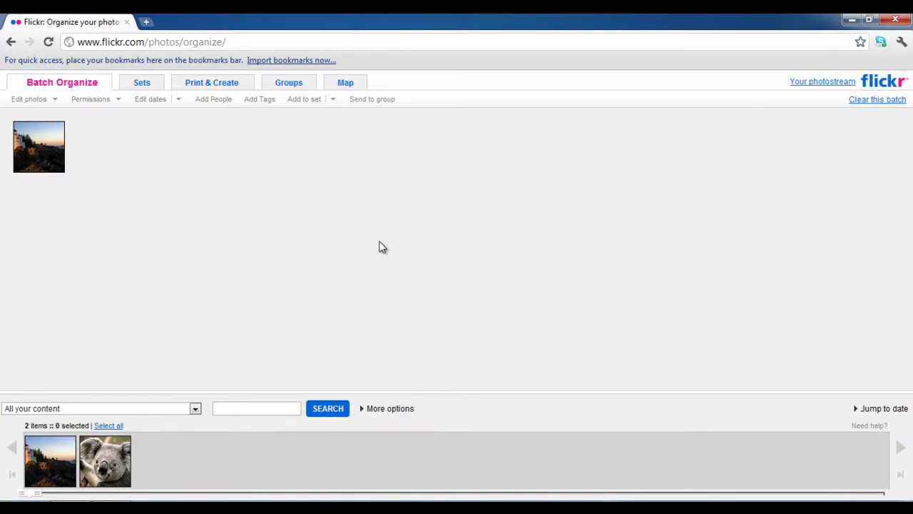